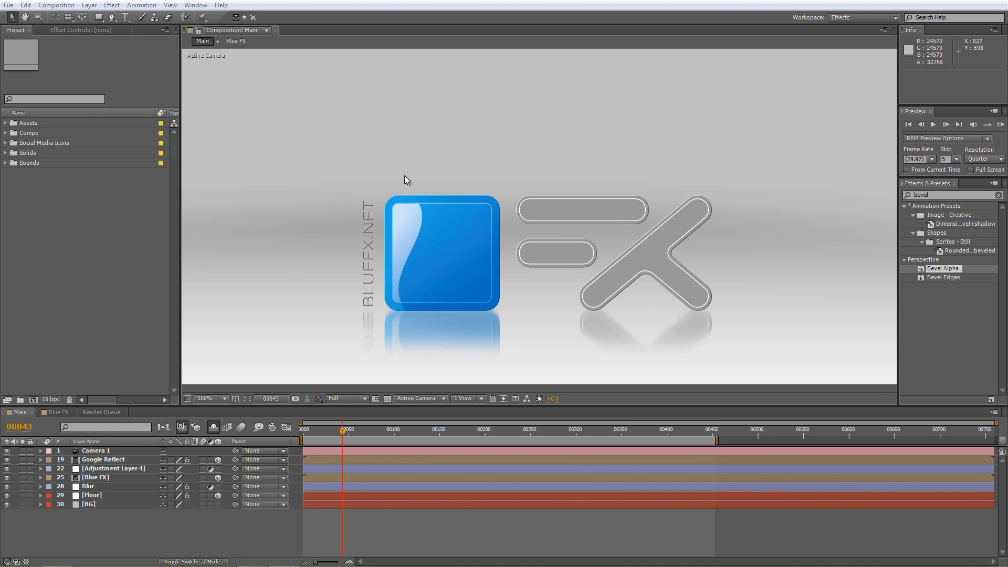
# Step: Confirm Enable Disk Cache at 2000 MB in Media & Disk Cache preferences and close them
pyautogui.click(26, 5)
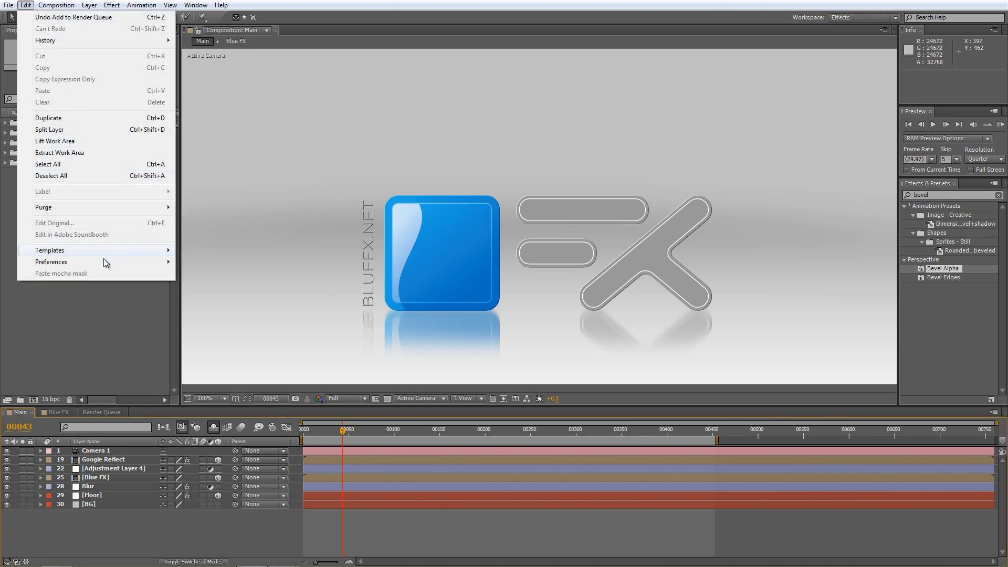
pyautogui.moveTo(110, 263)
pyautogui.click(224, 343)
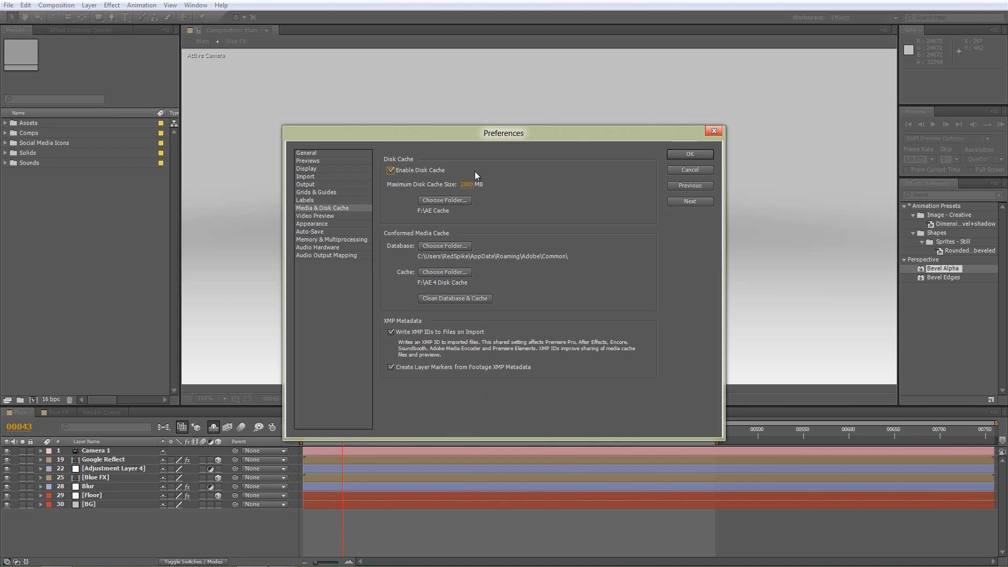
pyautogui.click(670, 156)
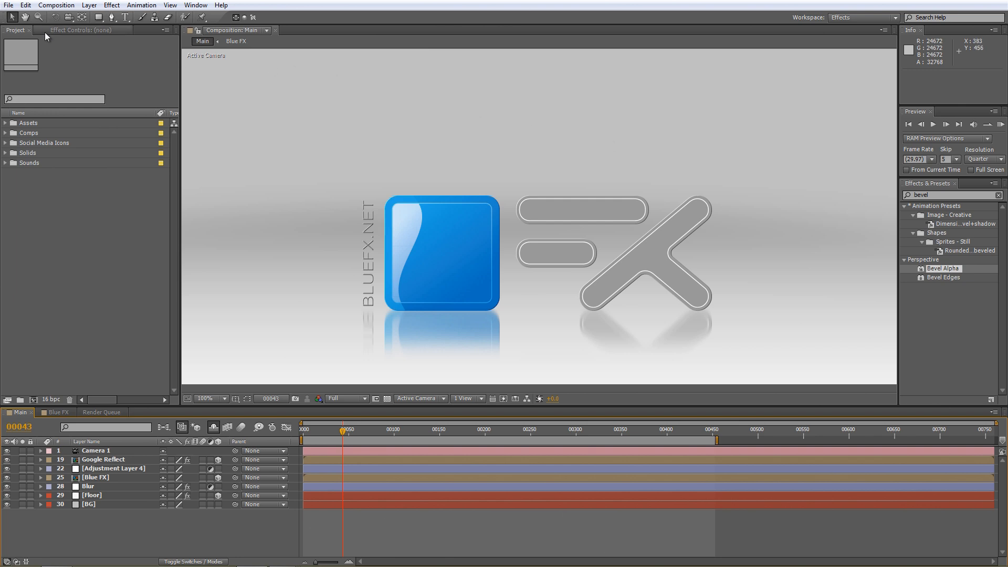
# Step: Check the File menu for the Collect Files command, then dismiss it unused
pyautogui.click(9, 6)
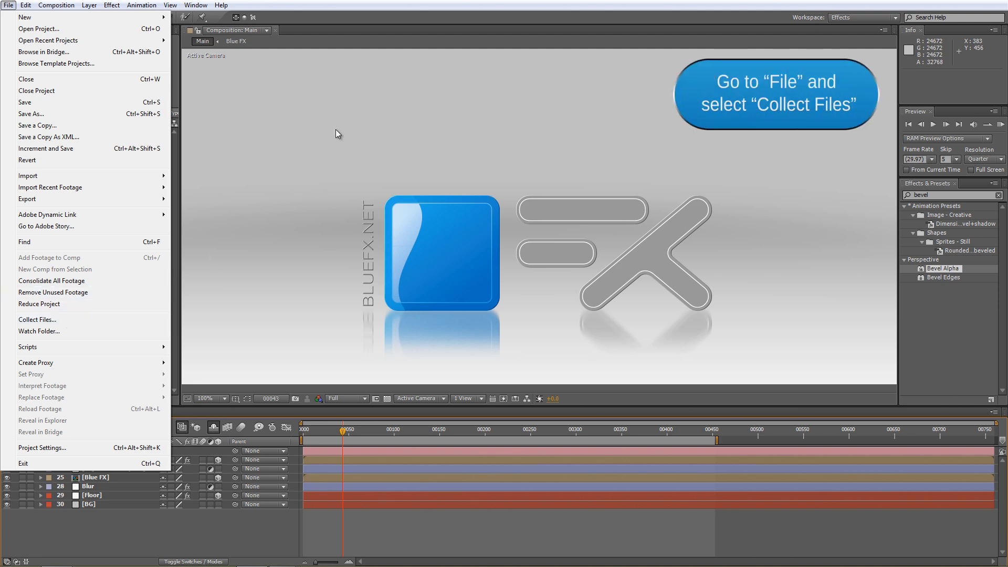
pyautogui.click(361, 40)
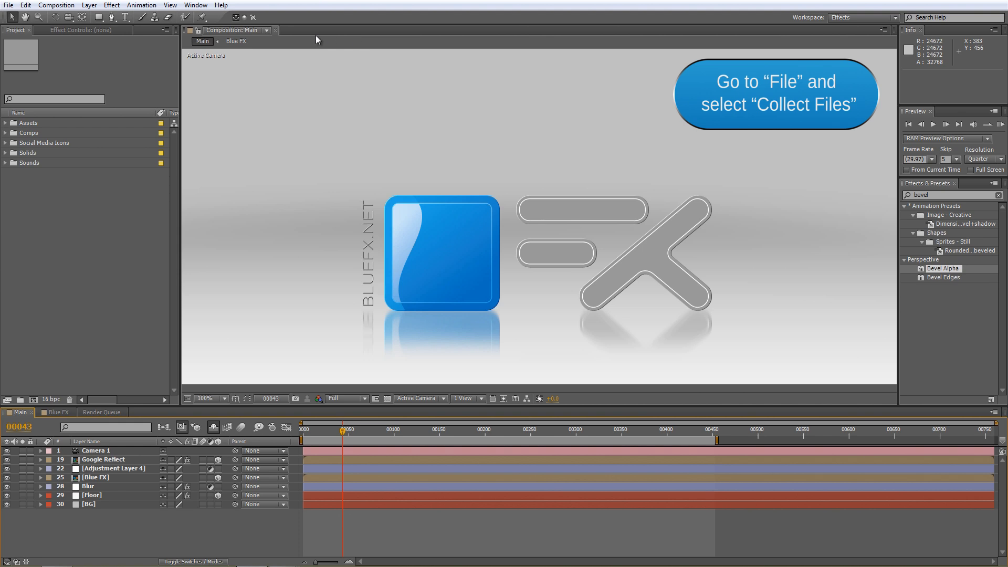
# Step: In Previews preferences, set Zoom Quality and Color Management Quality to Faster and apply
pyautogui.click(25, 6)
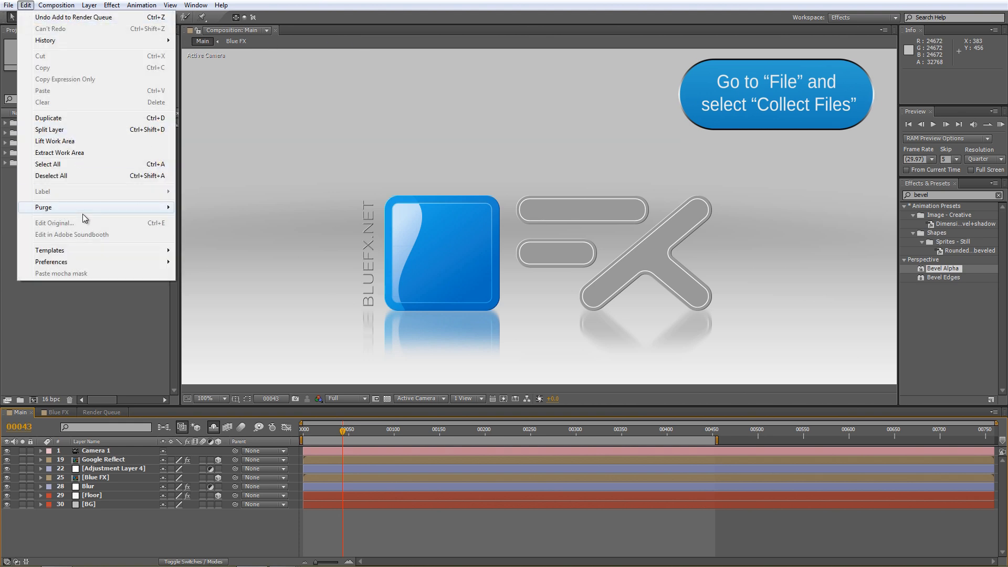
pyautogui.moveTo(93, 261)
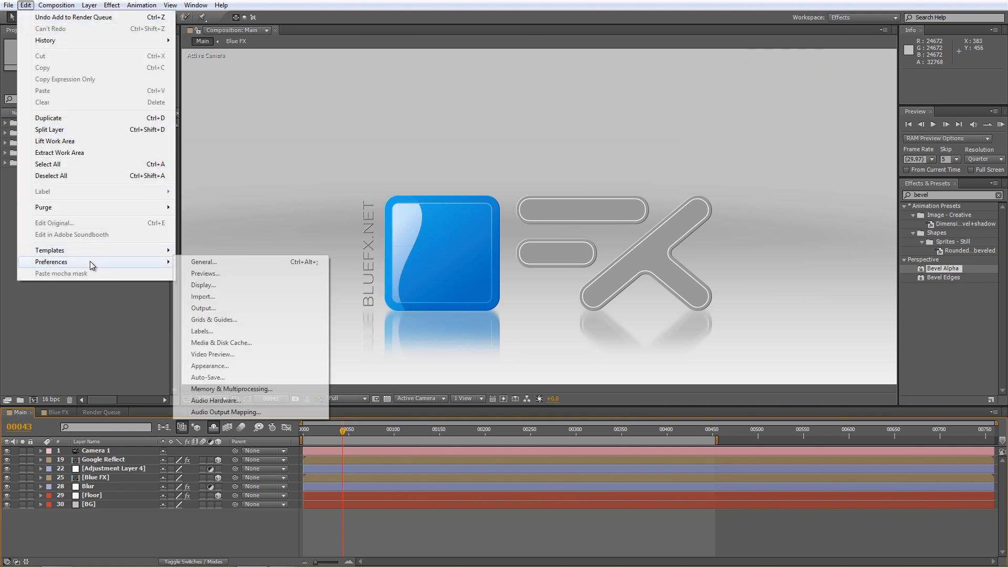
pyautogui.click(205, 273)
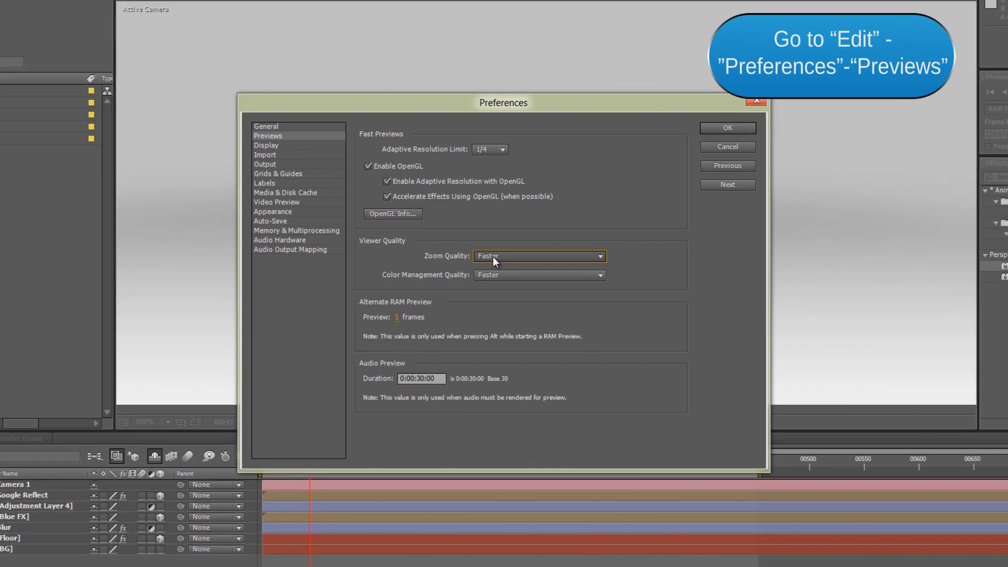
pyautogui.click(495, 262)
pyautogui.click(499, 269)
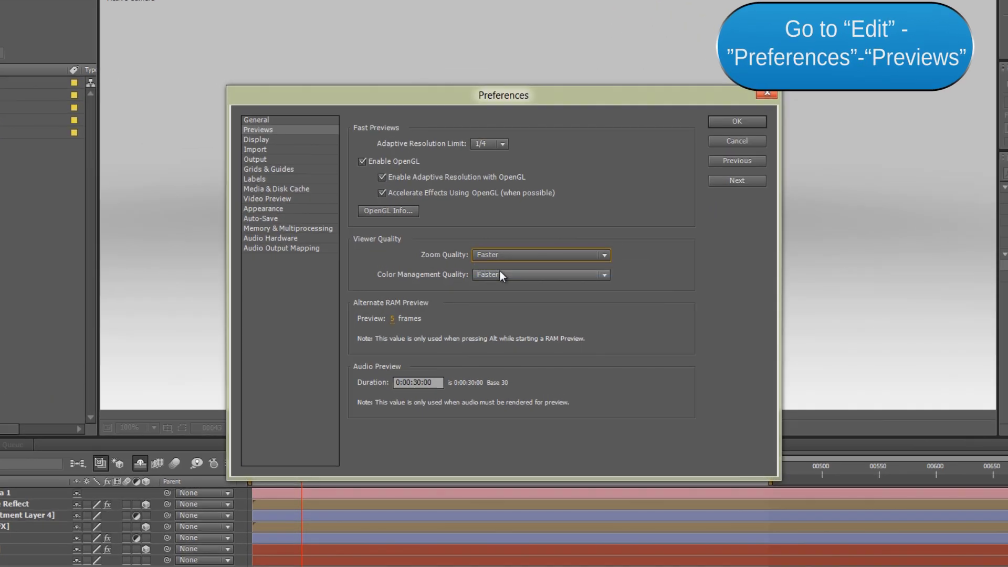
pyautogui.click(500, 273)
pyautogui.click(501, 291)
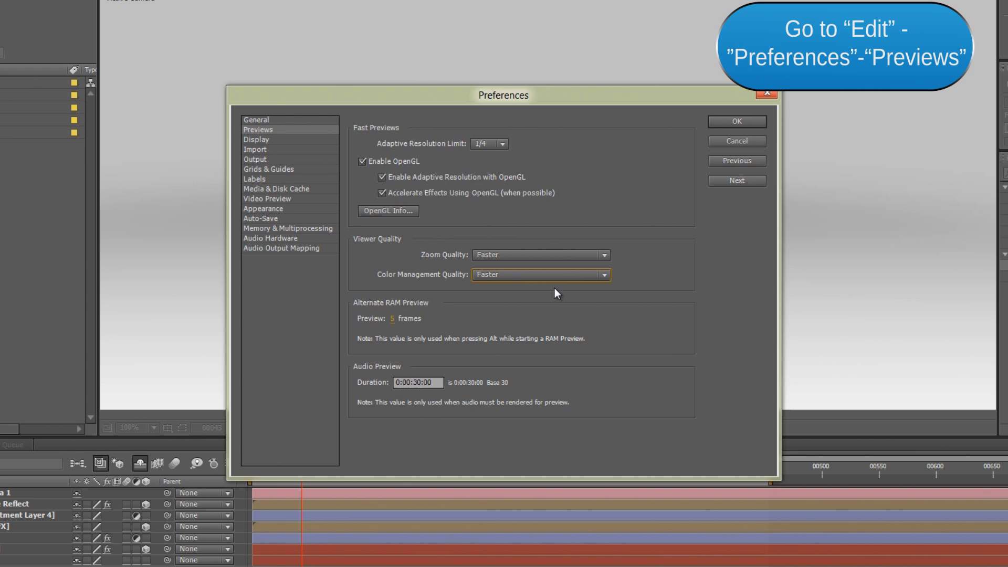
pyautogui.click(721, 121)
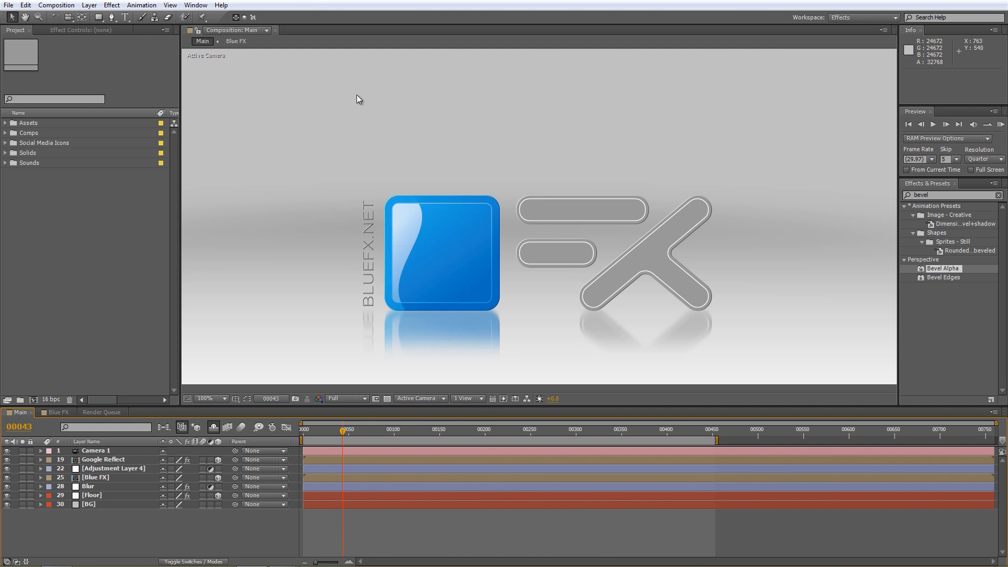
# Step: In Display preferences, enable Hardware Accelerate Composition, Layer, and Footage Panels
pyautogui.click(25, 5)
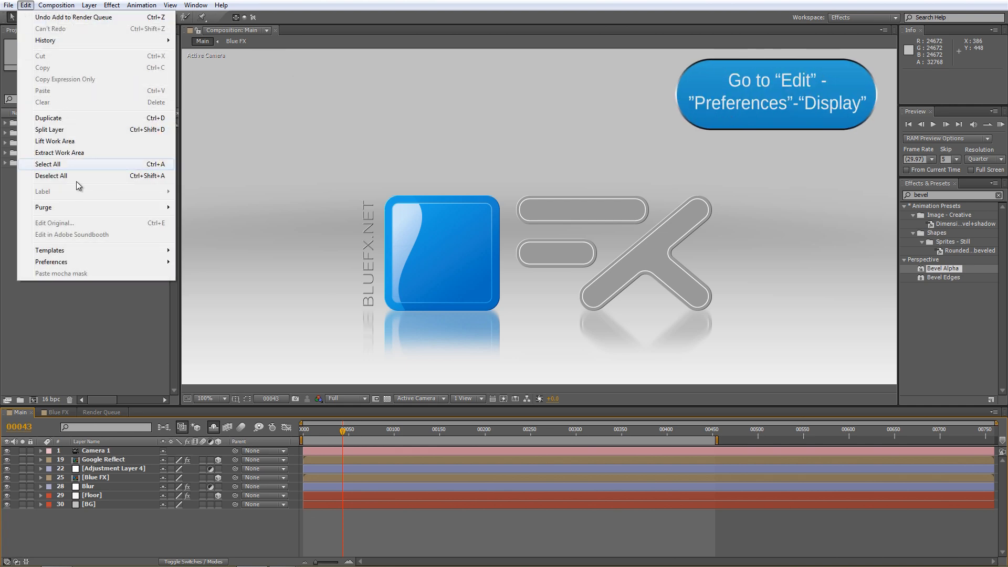
pyautogui.moveTo(95, 263)
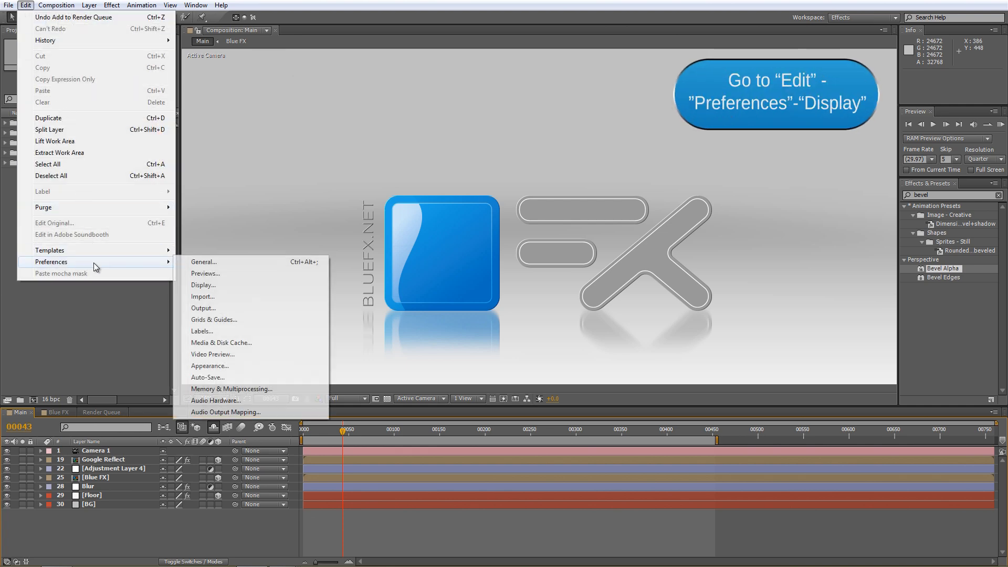
pyautogui.click(194, 284)
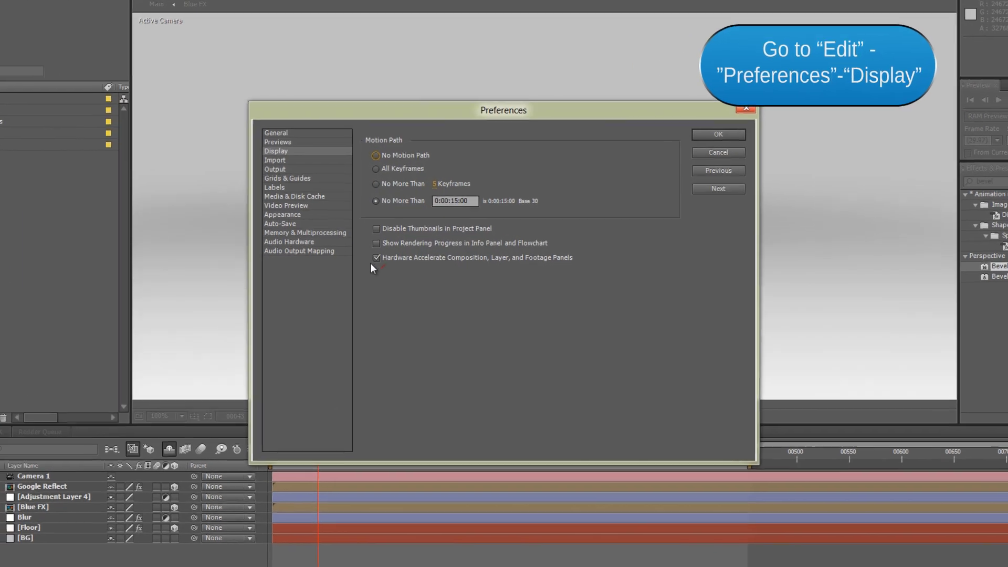
pyautogui.click(392, 261)
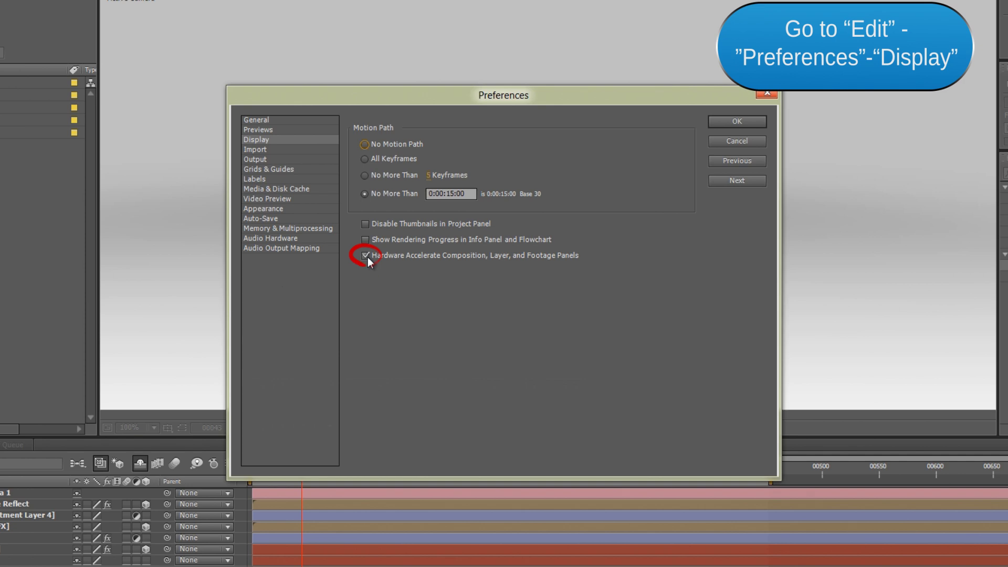
# Step: Apply the Display preferences and toggle Pixel Aspect Ratio Correction in the Composition viewer
pyautogui.click(716, 120)
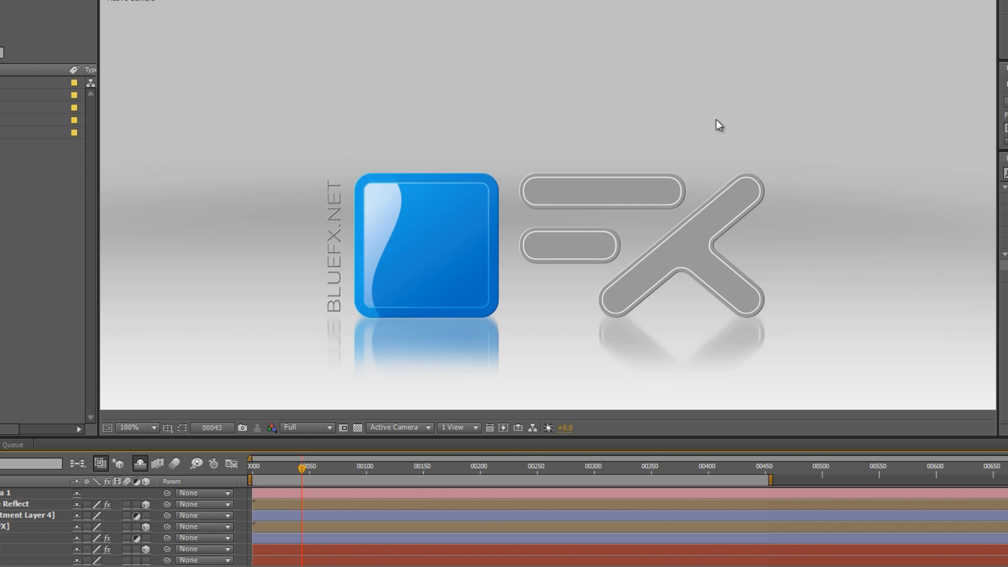
pyautogui.click(487, 429)
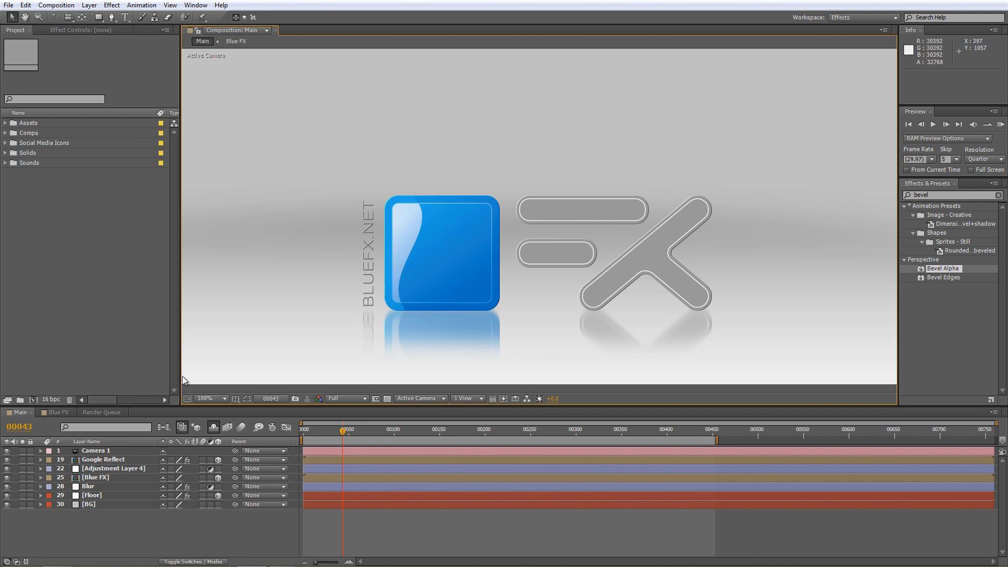
# Step: Show the Render Queue with Main queued and reach Edit > Purge options
pyautogui.click(112, 413)
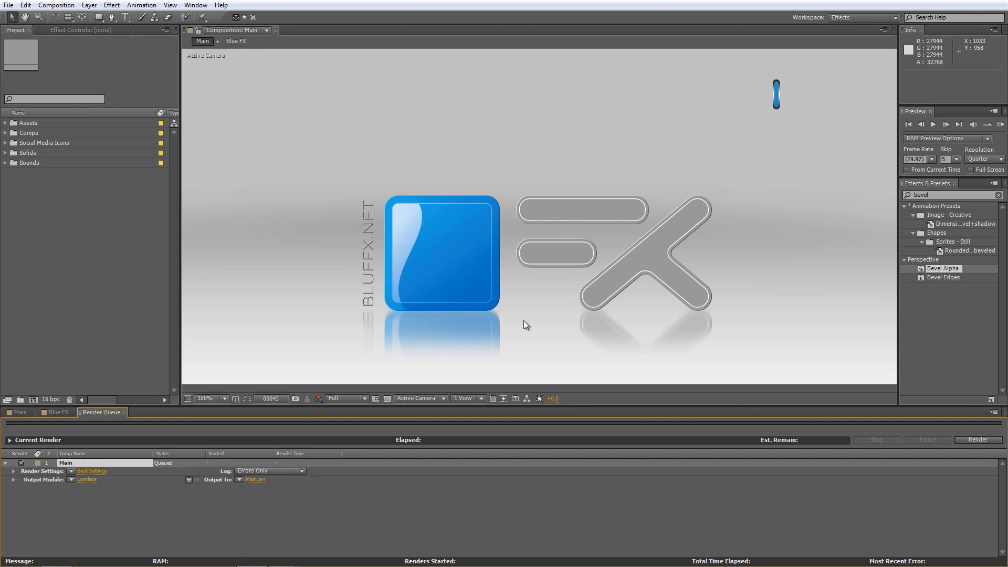
pyautogui.click(26, 6)
pyautogui.moveTo(57, 207)
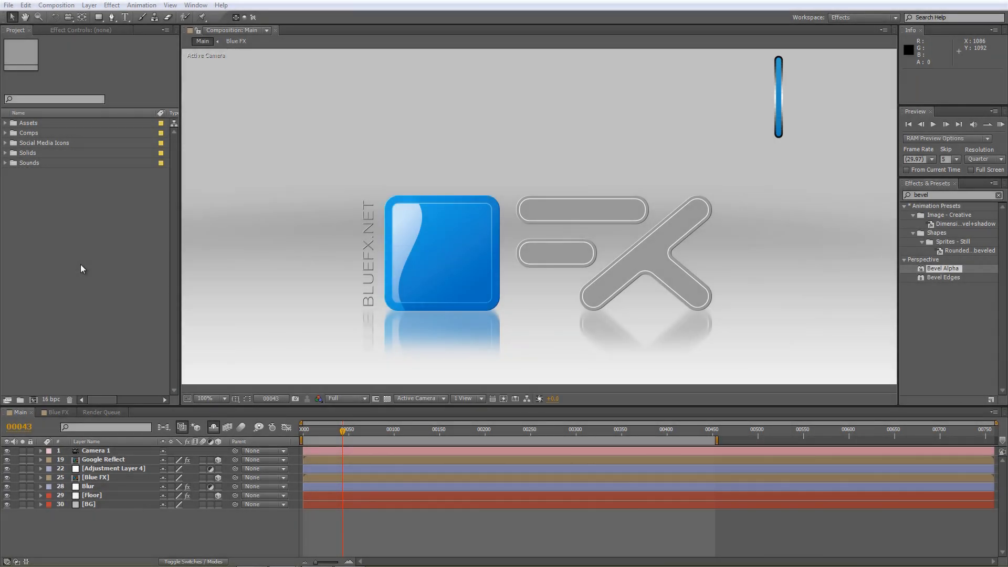
# Step: Open the Memory & Multiprocessing page of Edit > Preferences
pyautogui.click(25, 5)
pyautogui.moveTo(72, 263)
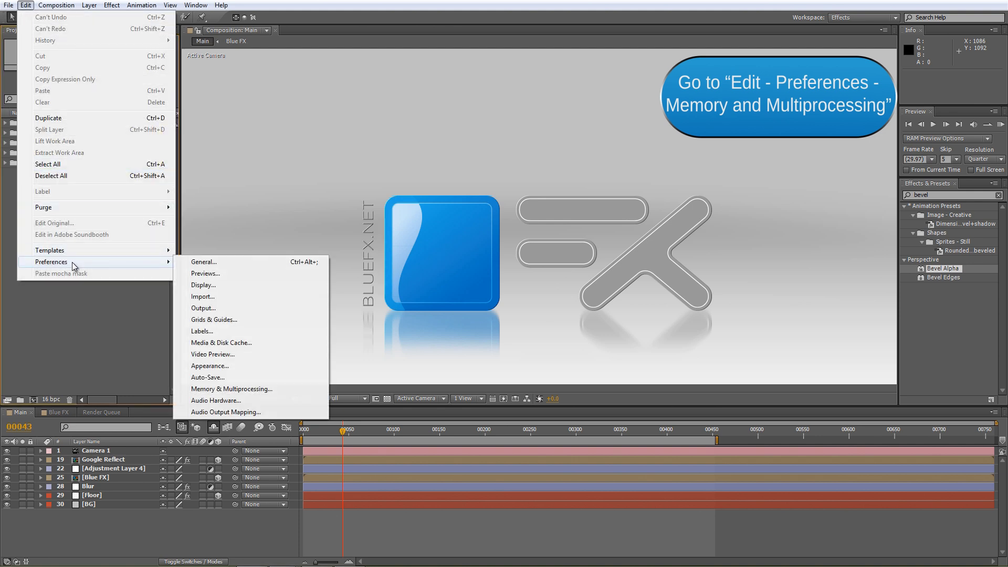
pyautogui.click(223, 389)
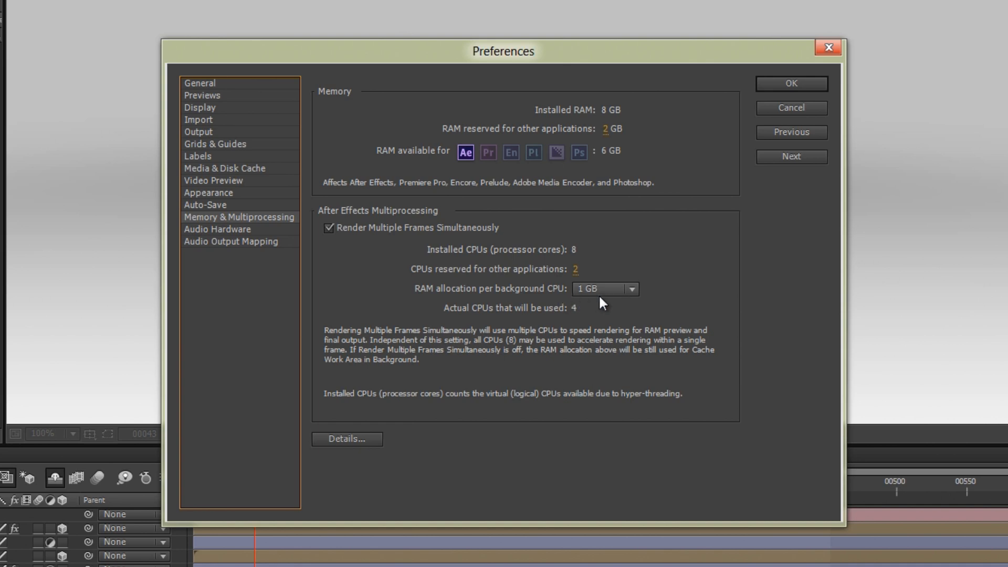
pyautogui.click(631, 290)
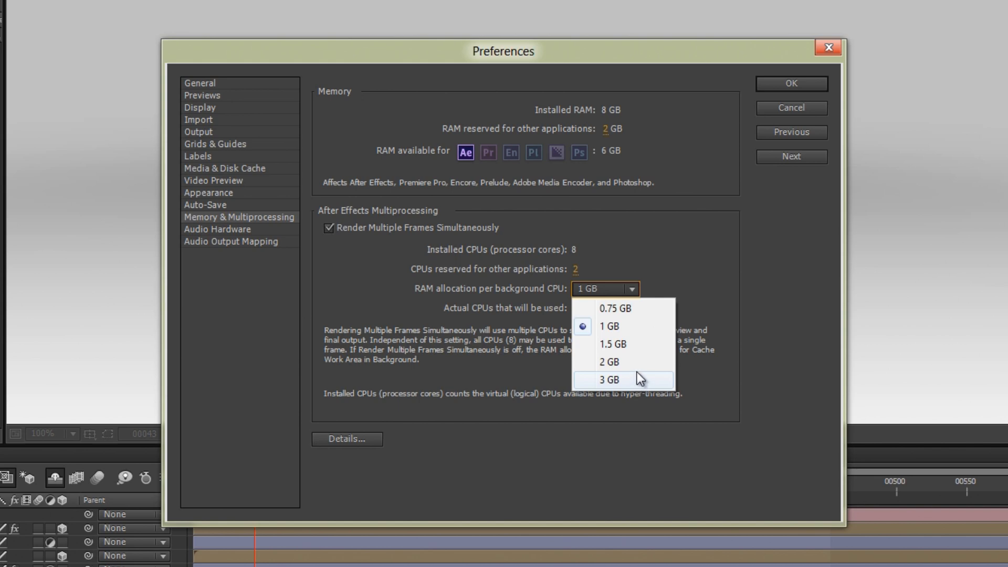
pyautogui.click(640, 330)
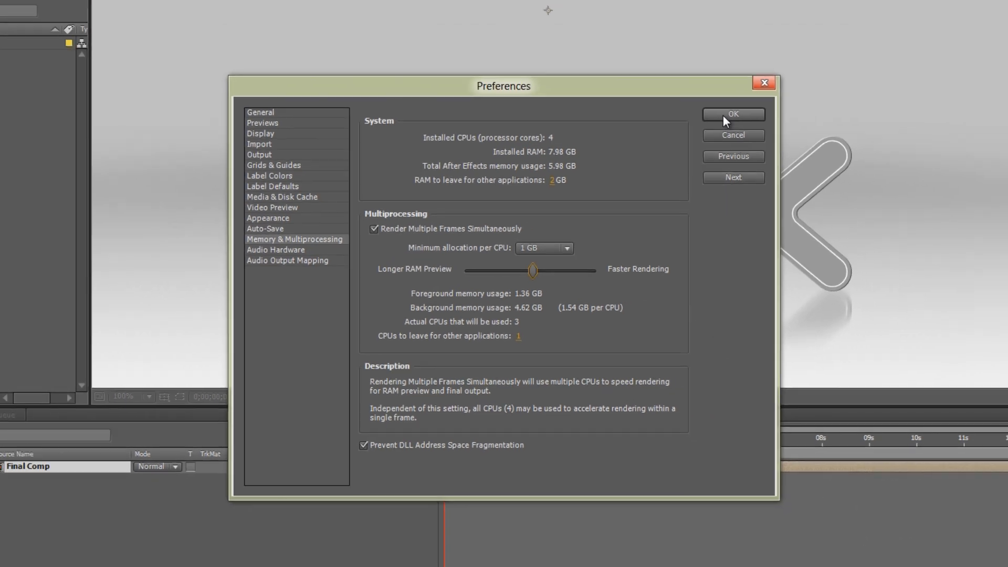
# Step: Accept the Memory & Multiprocessing settings with OK, returning to the Main composition
pyautogui.click(799, 75)
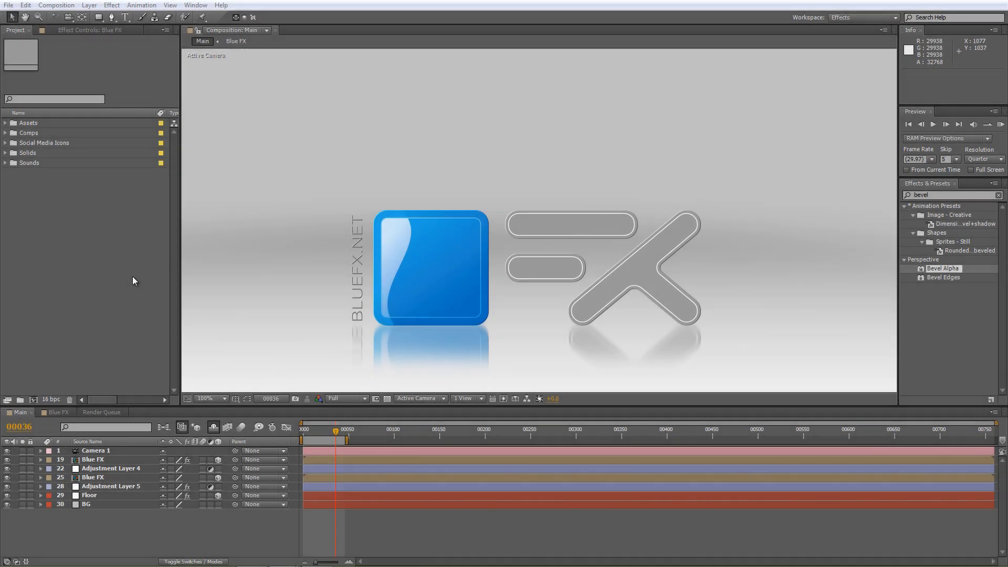
pyautogui.click(26, 4)
pyautogui.moveTo(78, 262)
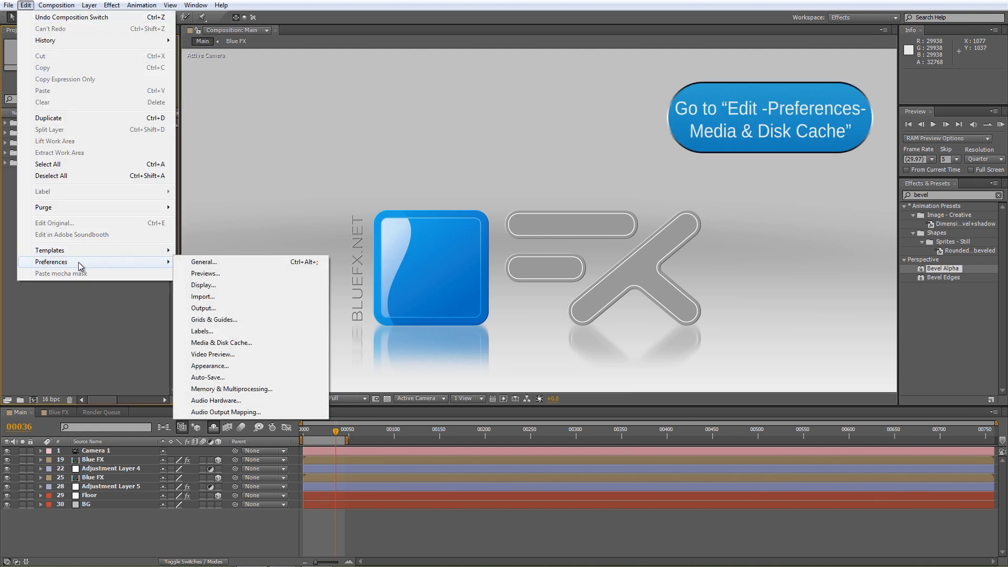
pyautogui.click(212, 344)
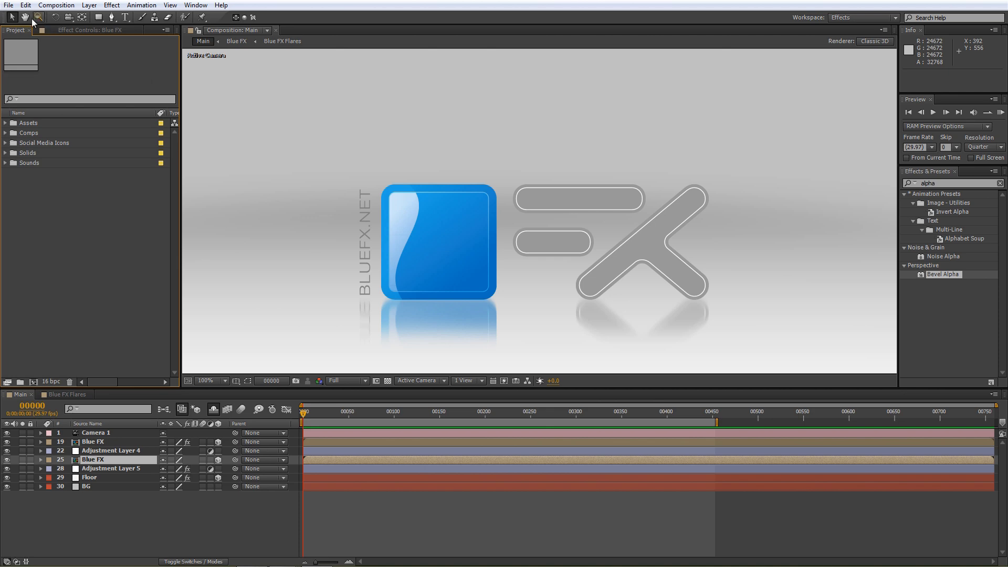
# Step: Confirm Enable Disk Cache at 50 GB in the AE Cache folder and close preferences
pyautogui.click(25, 6)
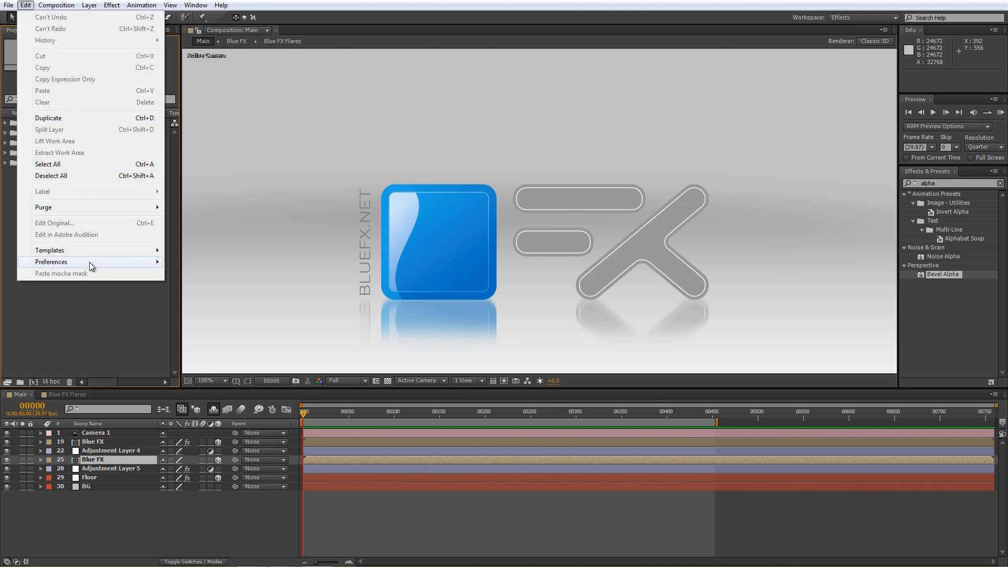
pyautogui.moveTo(103, 265)
pyautogui.click(209, 342)
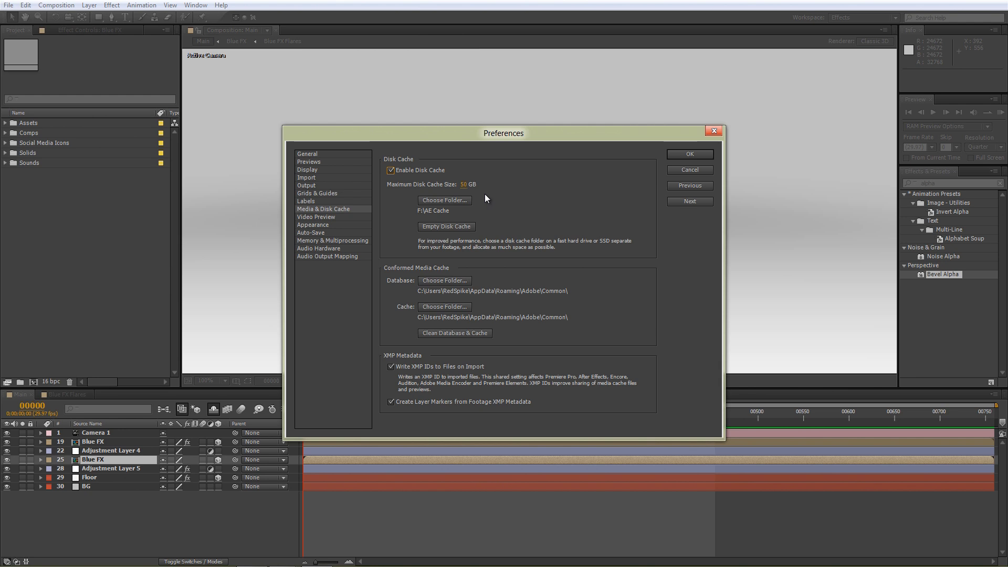
pyautogui.click(670, 155)
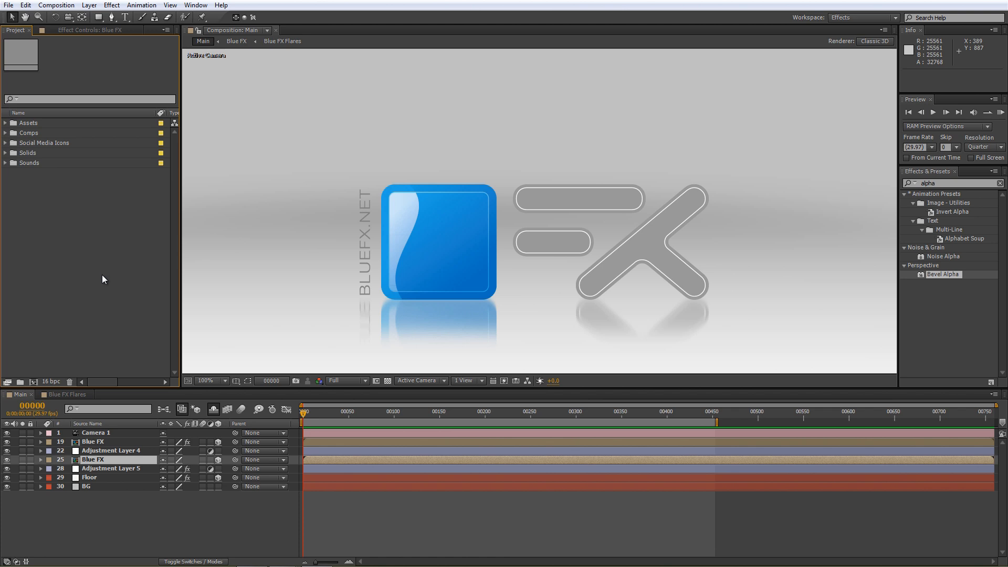
# Step: Background-cache the Blue FX Flares work area with Ctrl+Enter, then return to Blue FX Flares
pyautogui.click(67, 395)
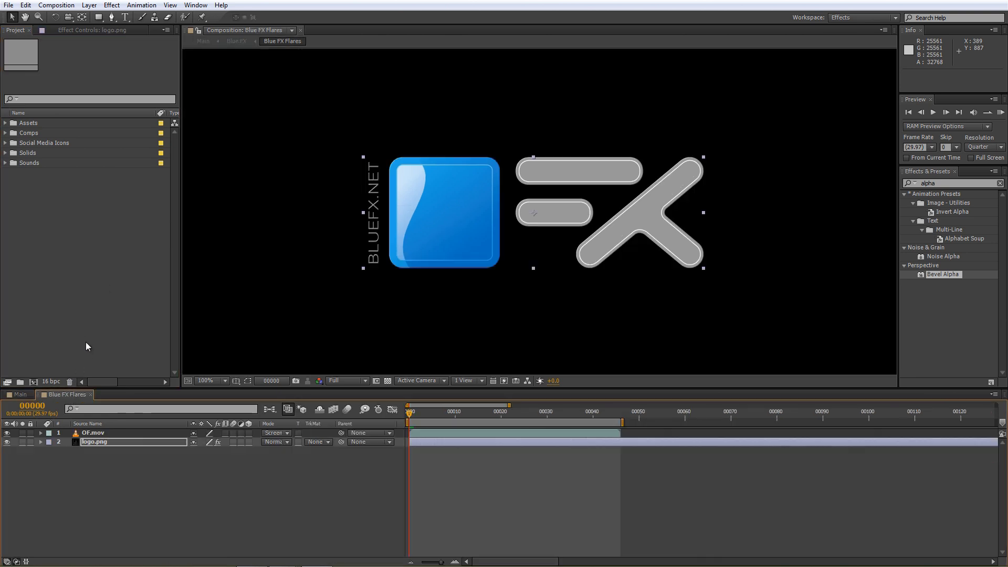
pyautogui.hotkey('ctrl', 'Return')
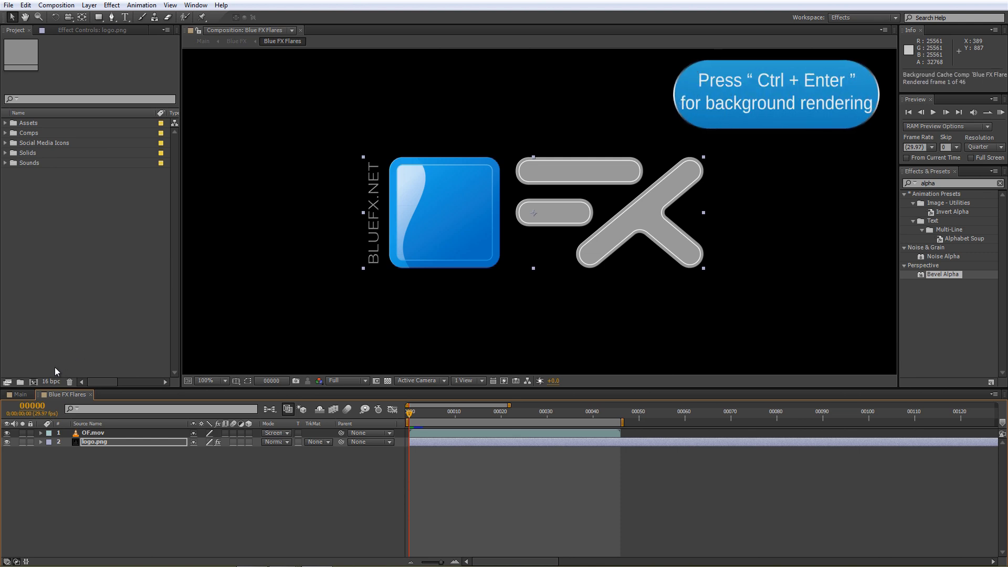
pyautogui.click(20, 394)
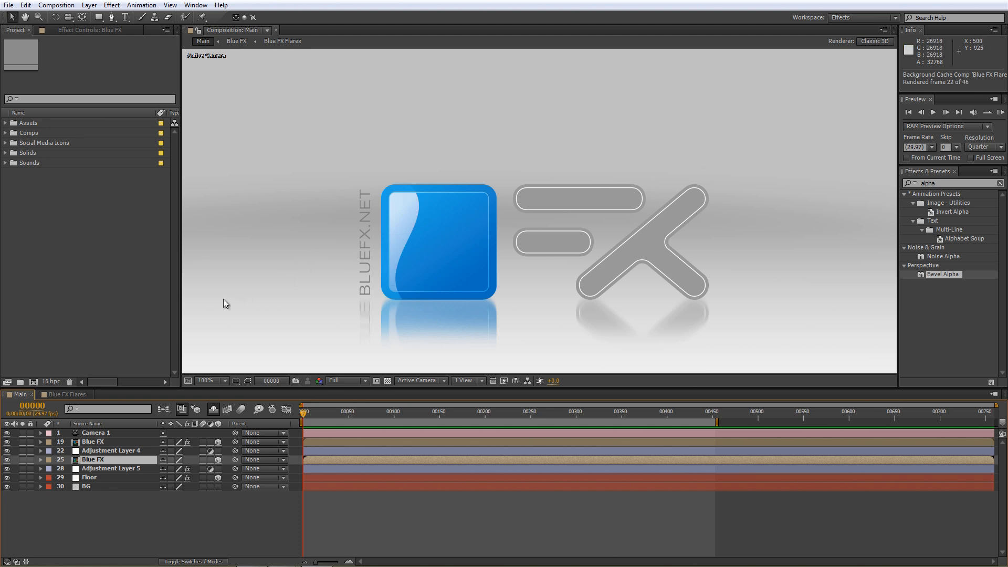
pyautogui.click(68, 395)
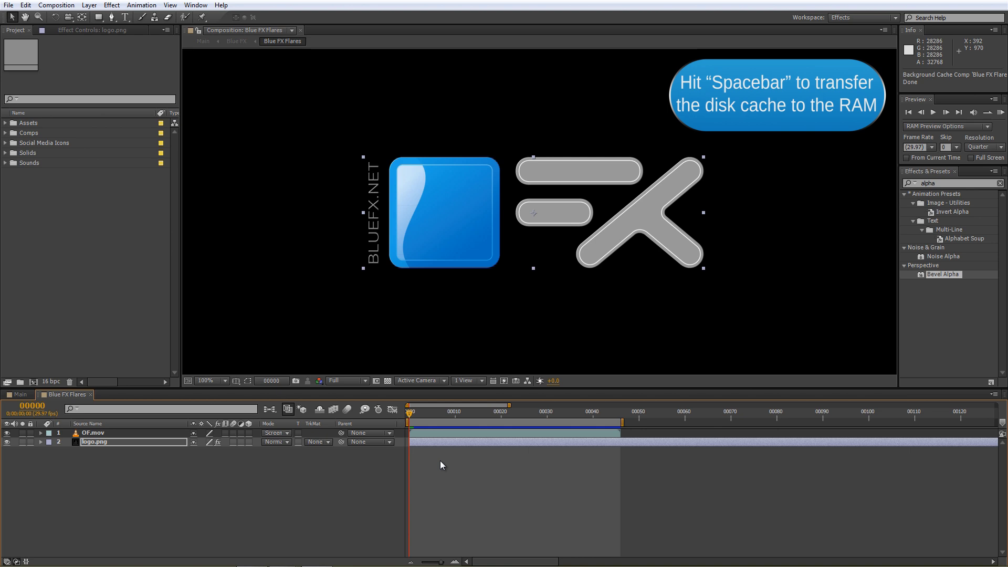
# Step: Play the cached Blue FX Flares preview, stop at frame 45, then browse and close the Composition menu
pyautogui.press('space')
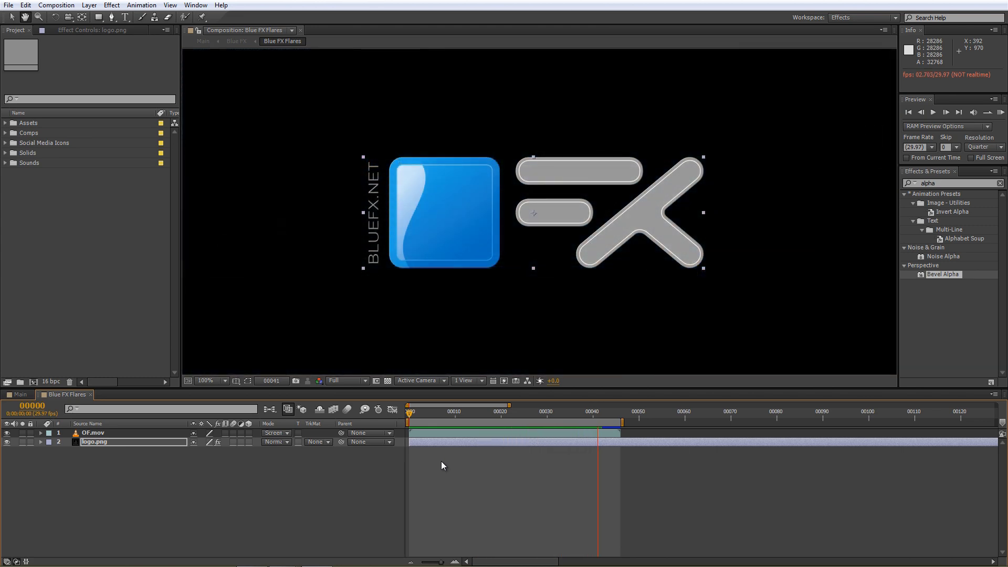
pyautogui.press('space')
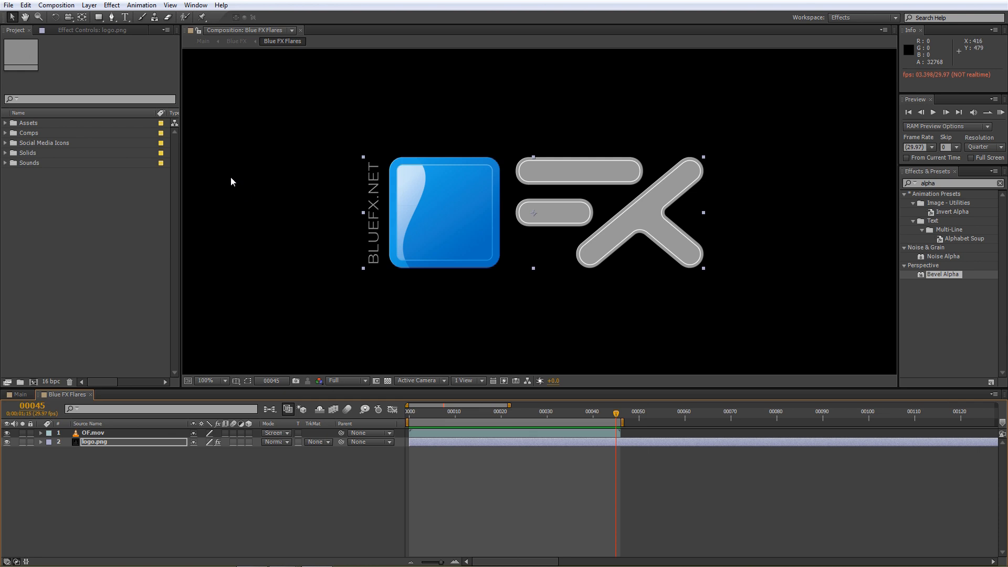
pyautogui.click(56, 6)
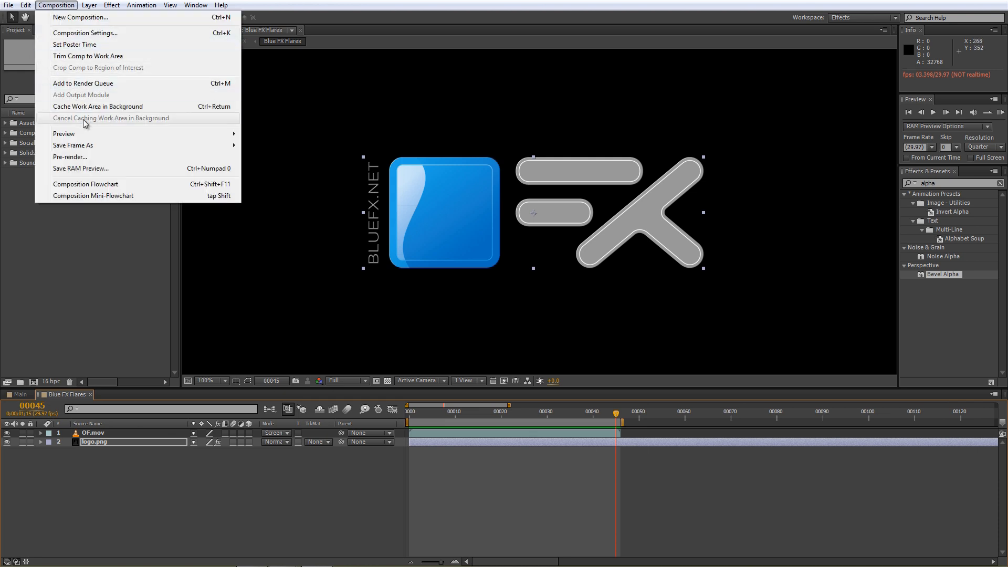
pyautogui.click(105, 254)
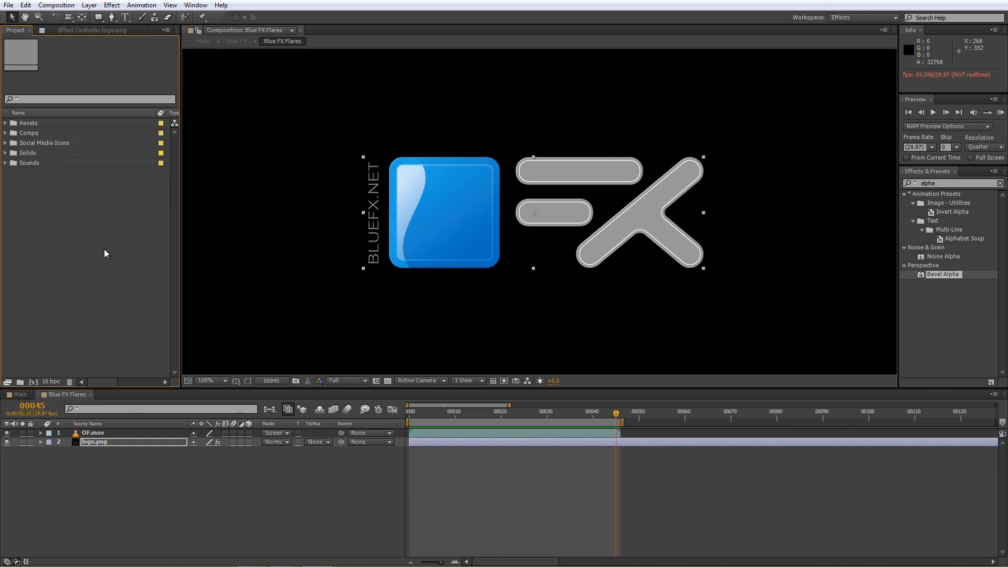